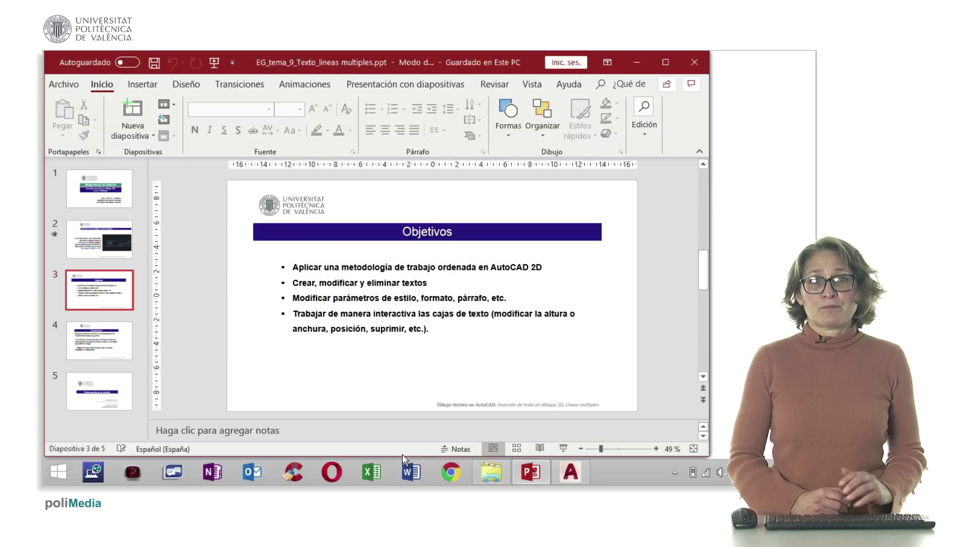
- Remove the old multiline school-name text from the left cell of the A4 title block
{"action": "left_click", "coordinate": [570, 472]}
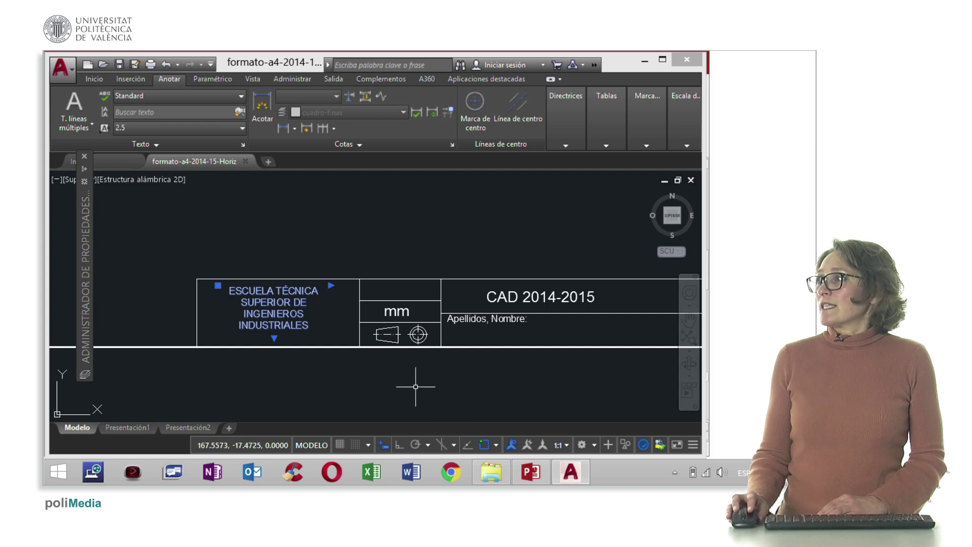
{"action": "mouse_move", "coordinate": [277, 312]}
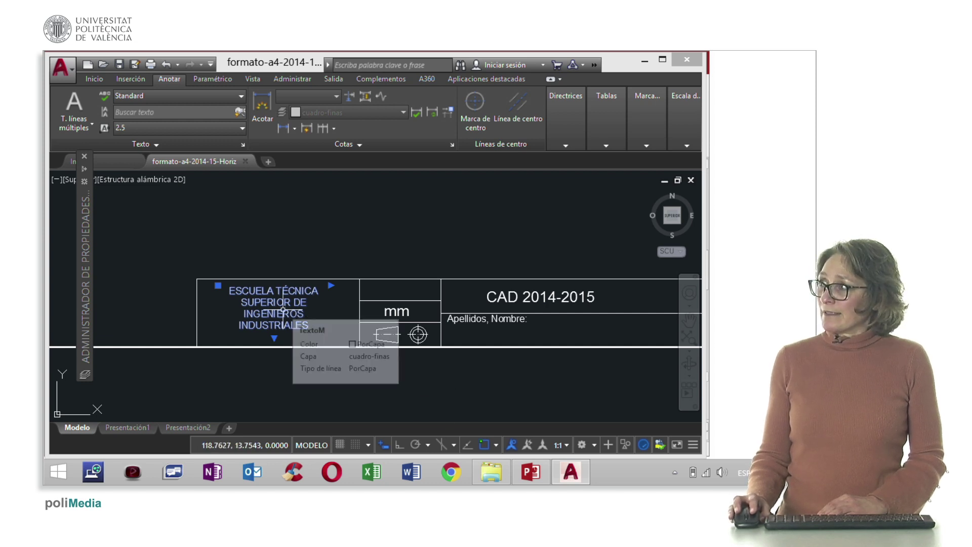
{"action": "key", "text": "Delete"}
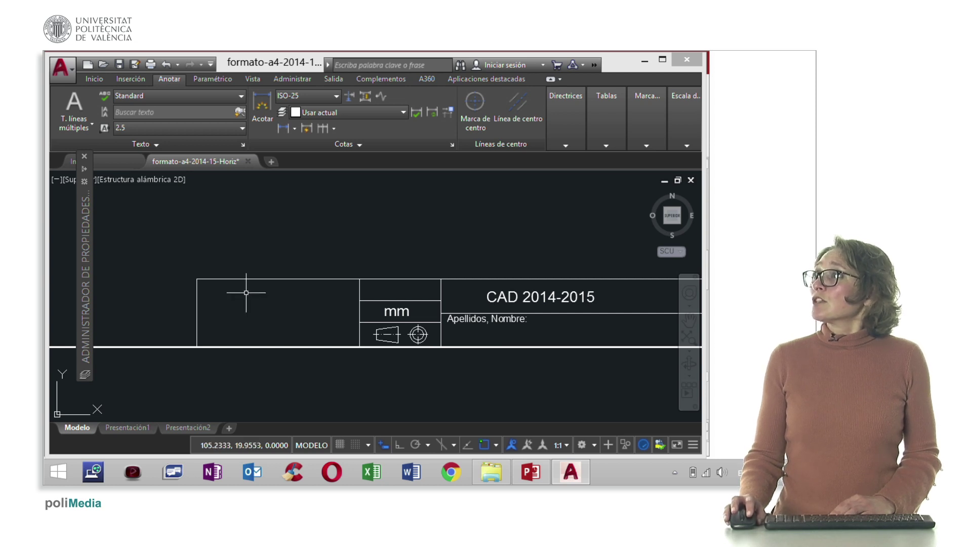
- Review the drawing's layer list and leave cuadro-finas as the current layer
{"action": "left_click", "coordinate": [94, 81]}
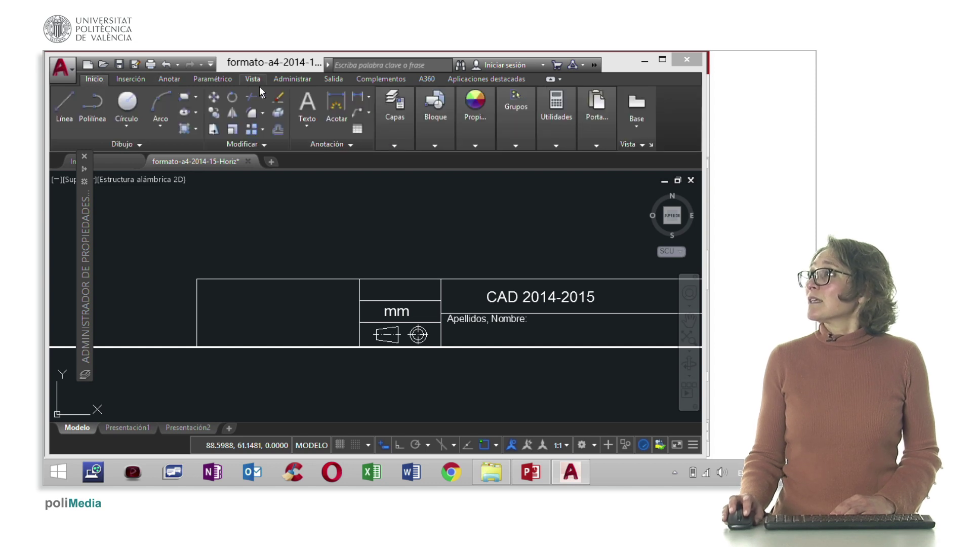
{"action": "left_click", "coordinate": [396, 145]}
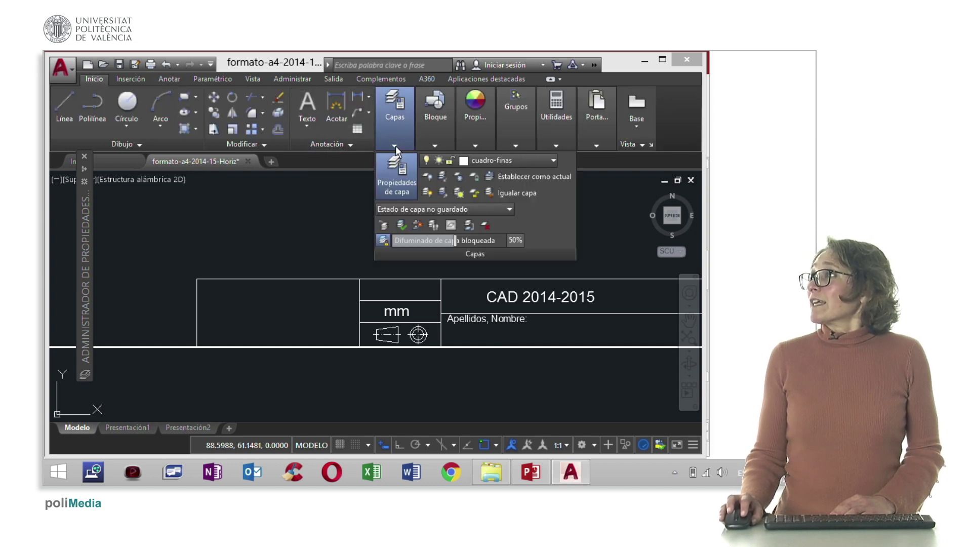
{"action": "left_click", "coordinate": [552, 160]}
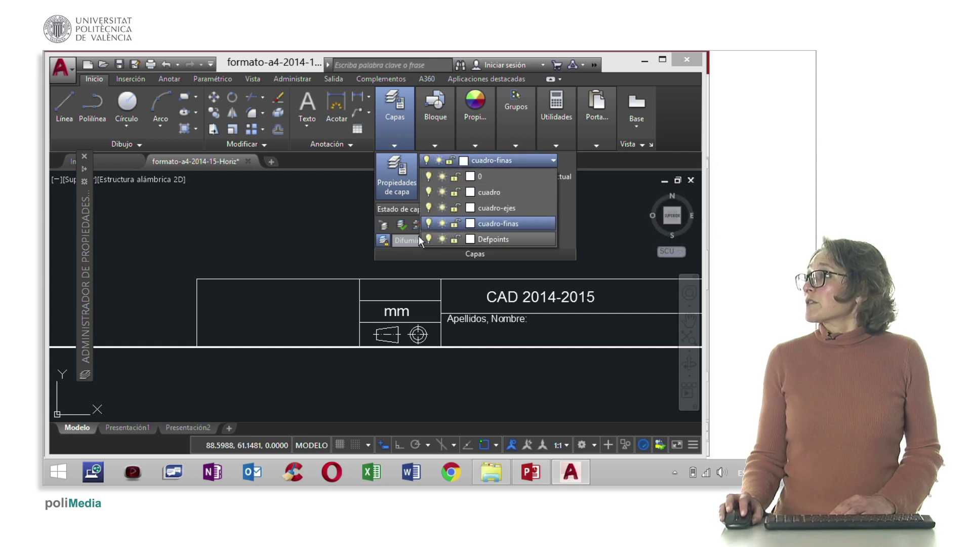
{"action": "left_click", "coordinate": [523, 223]}
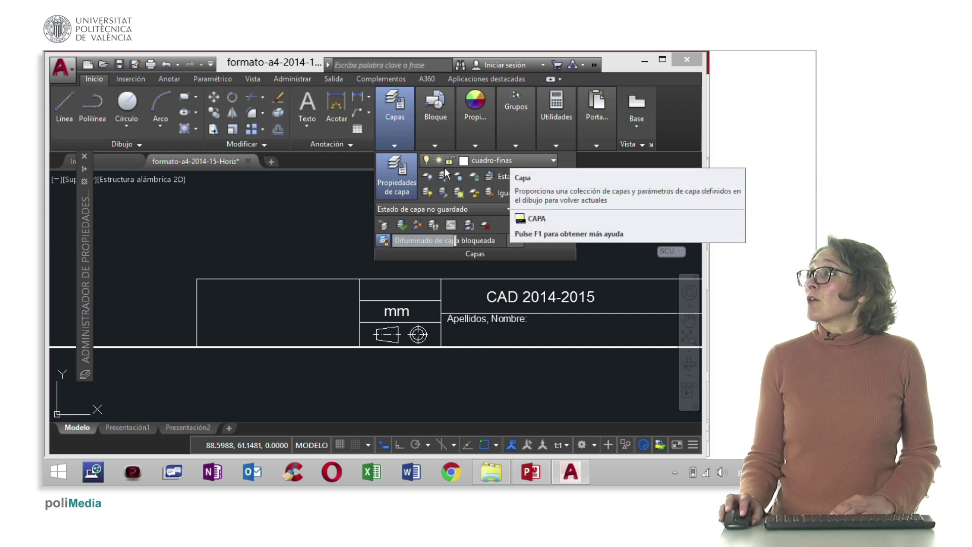
{"action": "left_click", "coordinate": [316, 222]}
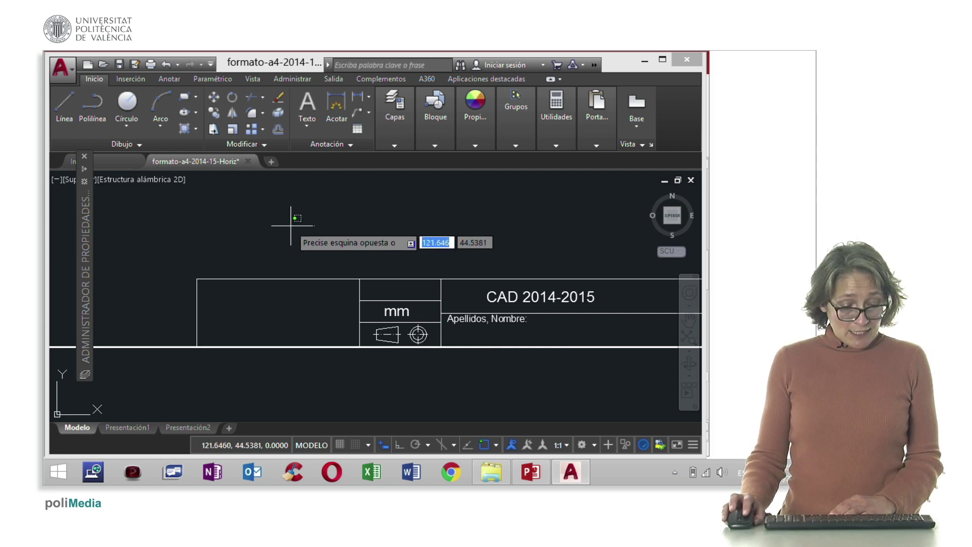
- Cancel the stray selection window and list the multiline and single-line text options under Anotar
{"action": "left_click", "coordinate": [165, 80]}
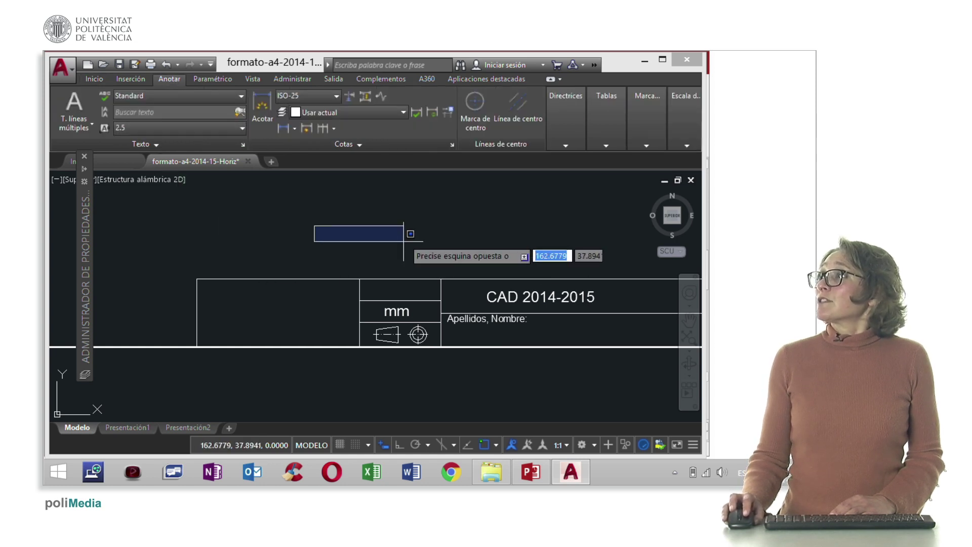
{"action": "left_click", "coordinate": [314, 215]}
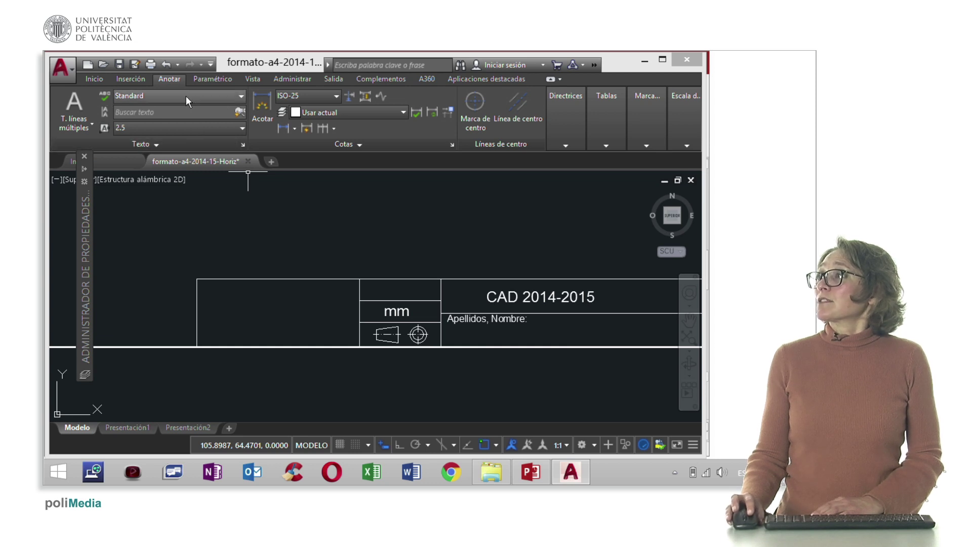
{"action": "left_click", "coordinate": [91, 123]}
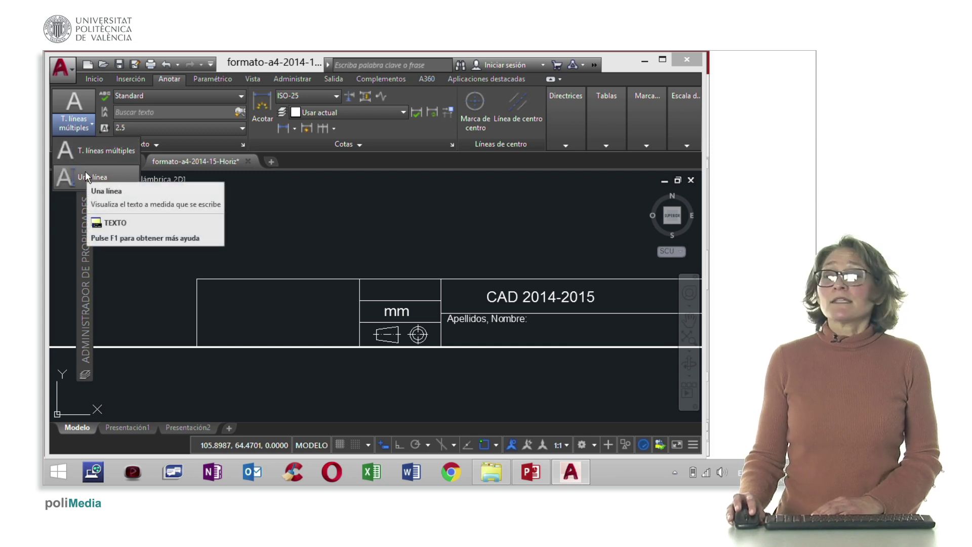
- Draw a multiline text box from the left cell's top-left corner to its bottom-right corner
{"action": "left_click", "coordinate": [105, 152]}
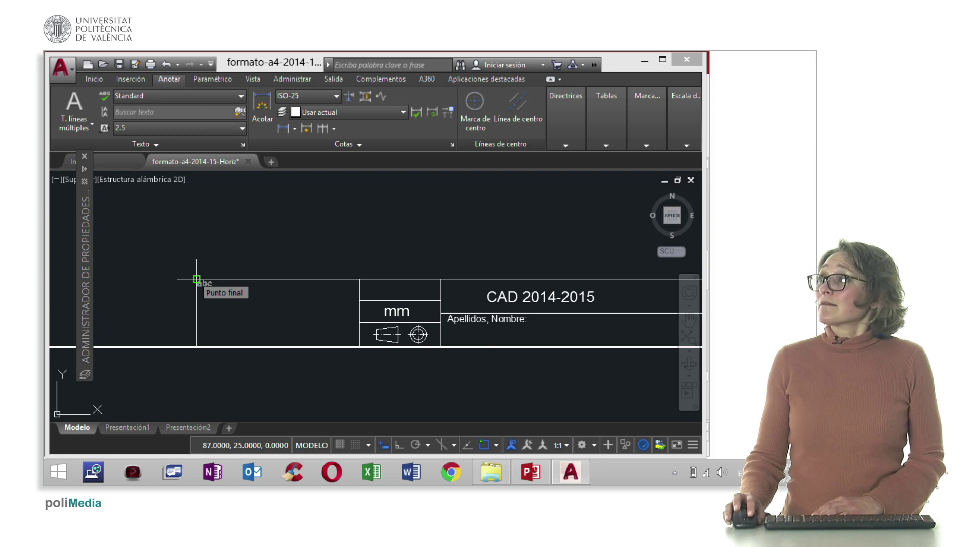
{"action": "left_click", "coordinate": [197, 279]}
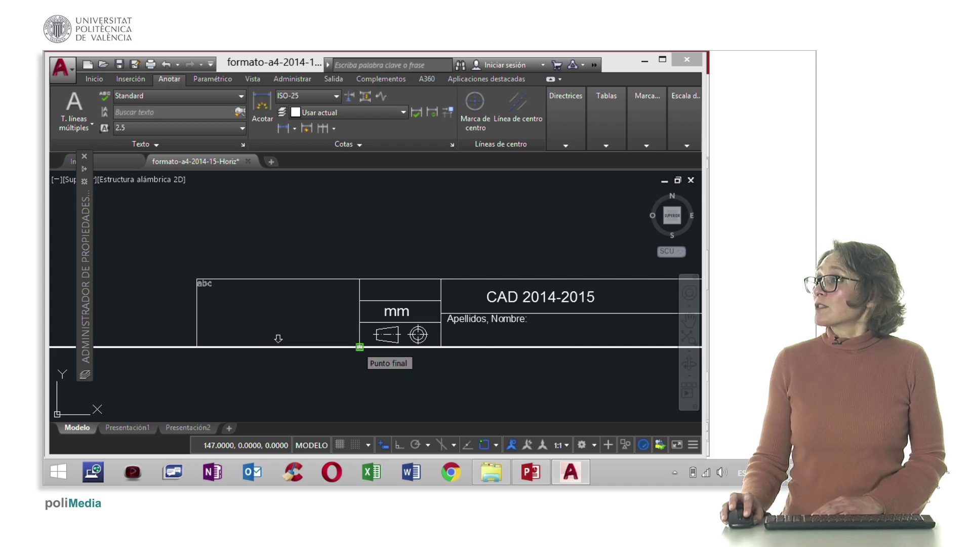
{"action": "left_click", "coordinate": [359, 347]}
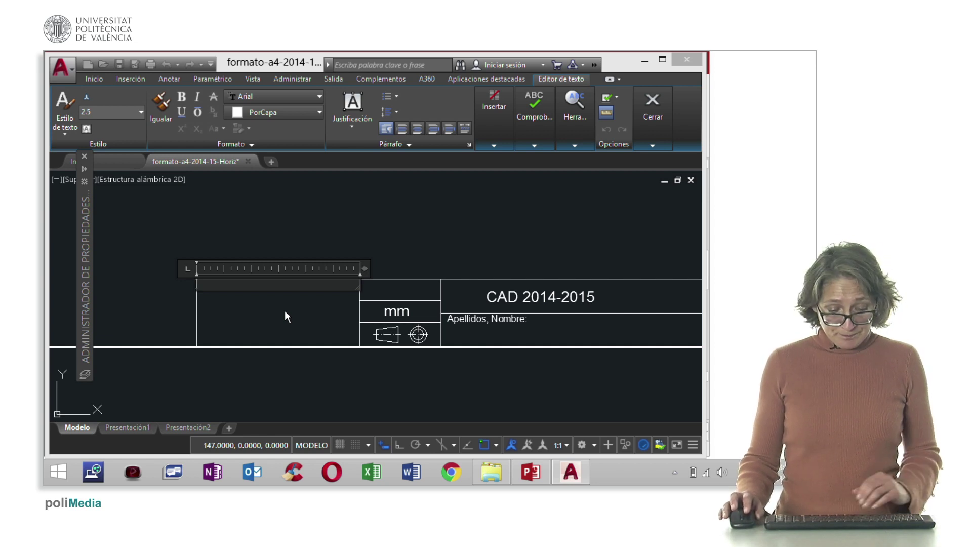
- Enter 'ESCUELA INDUSTRIAL' as the first line, fixing the misspelling, and begin a second line
{"action": "type", "text": "ec"}
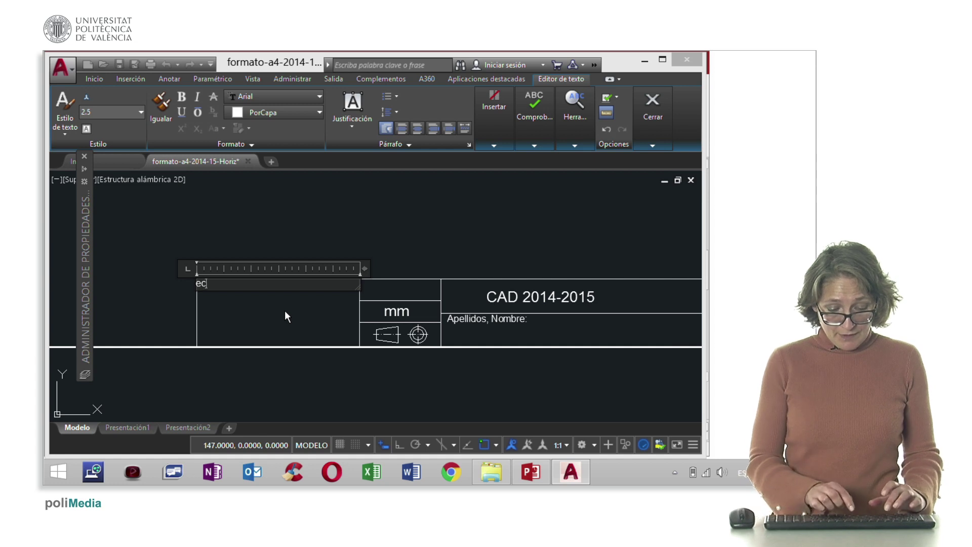
{"action": "type", "text": "uela"}
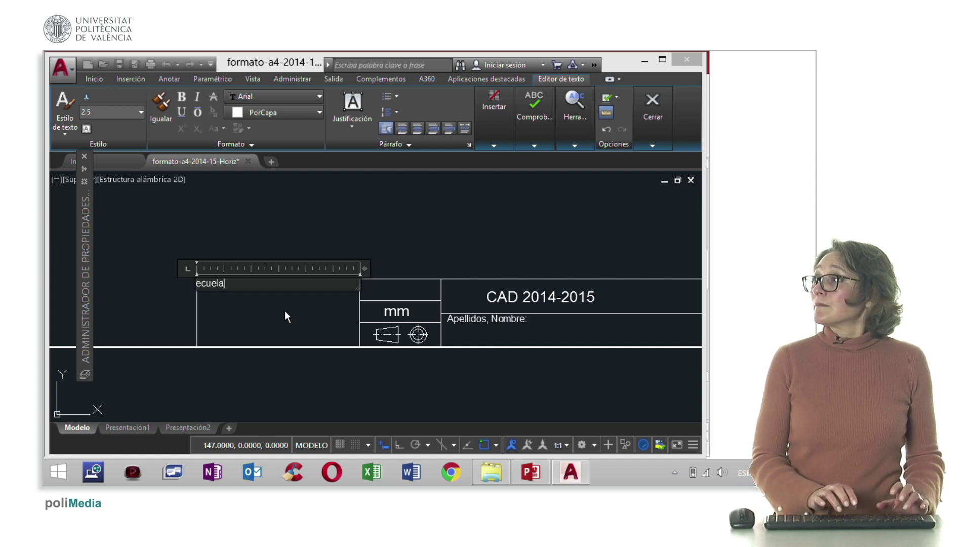
{"action": "key", "text": "BackSpace"}
{"action": "key", "text": "BackSpace"}
{"action": "key", "text": "BackSpace"}
{"action": "key", "text": "BackSpace"}
{"action": "key", "text": "BackSpace"}
{"action": "key", "text": "BackSpace"}
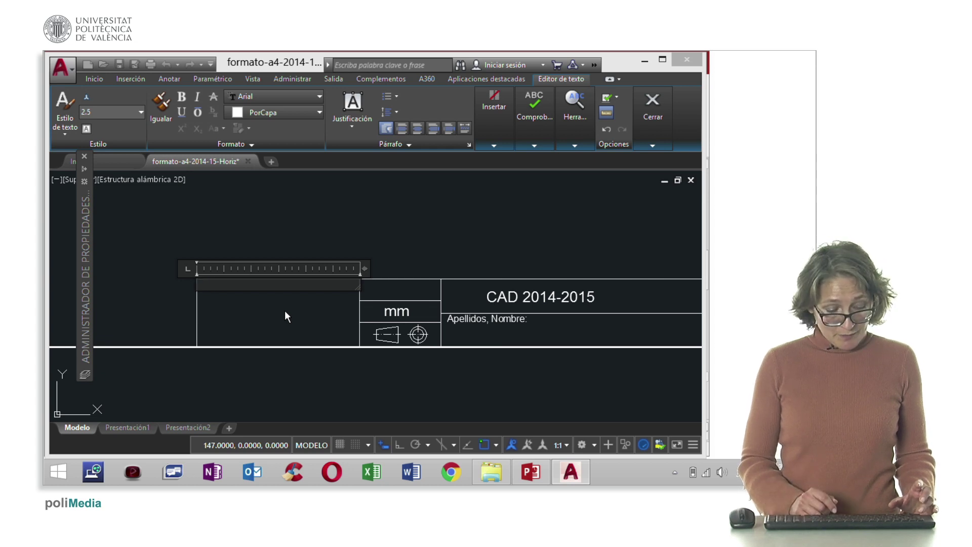
{"action": "type", "text": "ESCUELA I"}
{"action": "type", "text": "ND"}
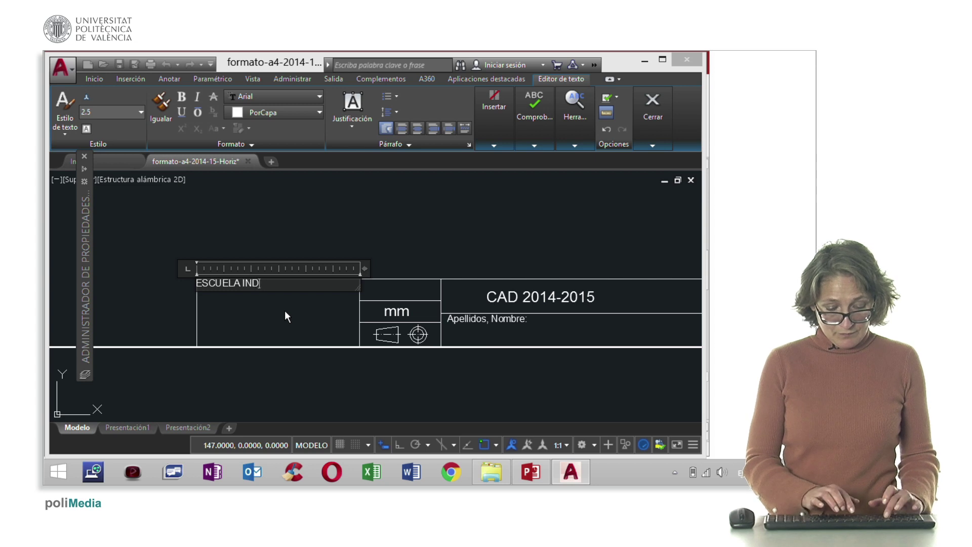
{"action": "type", "text": "USTRIAL"}
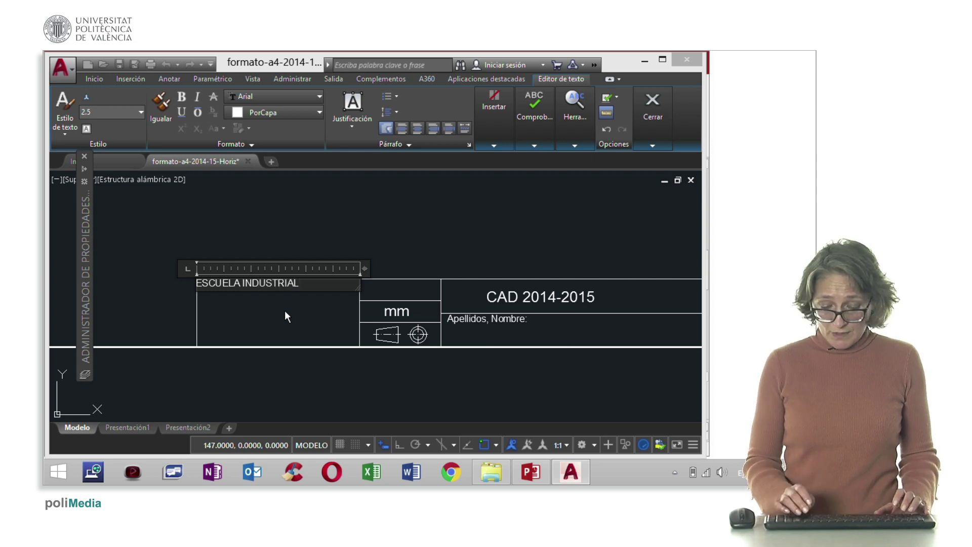
{"action": "key", "text": "Return"}
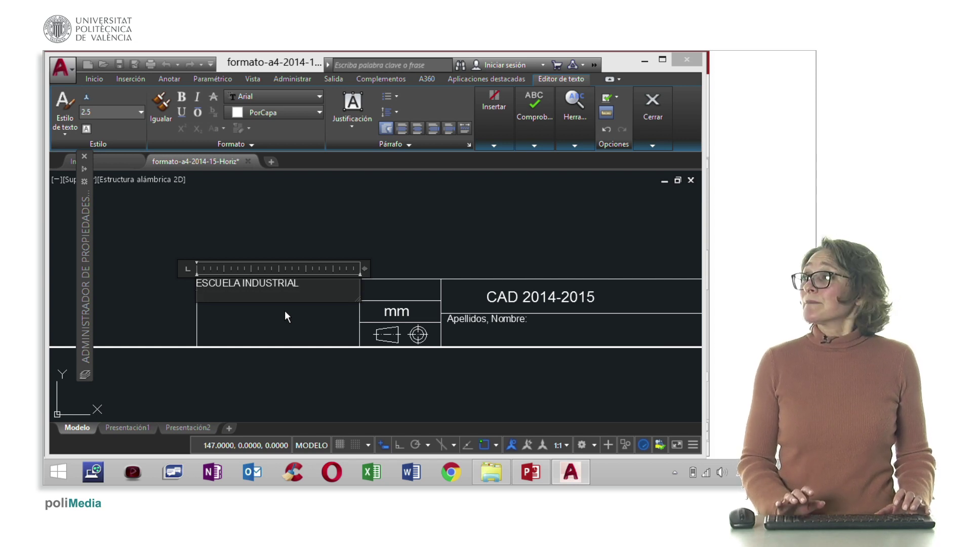
- Enter 'UNIVERSITAT POLITÈCNICA DE VALÈNCIA' with correct accents, then exit the text editor
{"action": "type", "text": "UNI"}
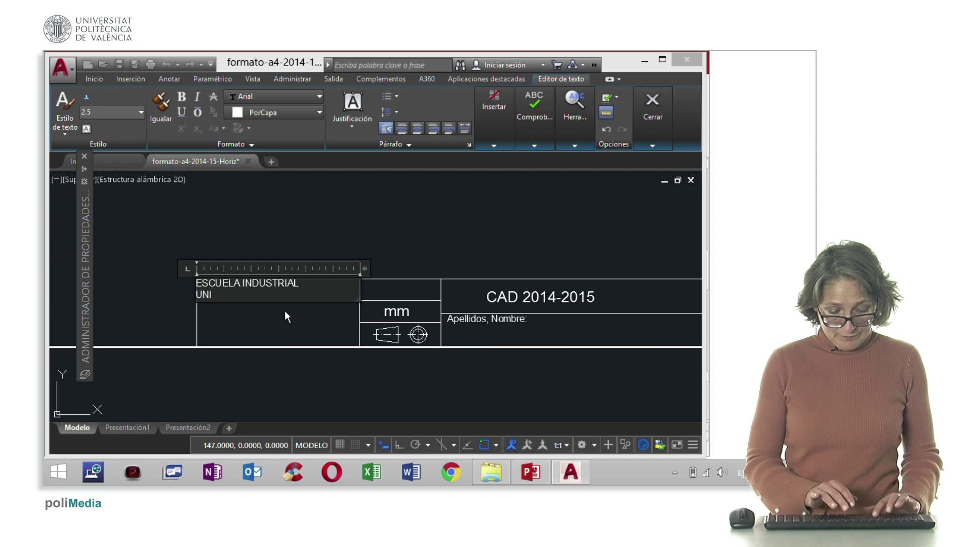
{"action": "type", "text": "VERSITAT"}
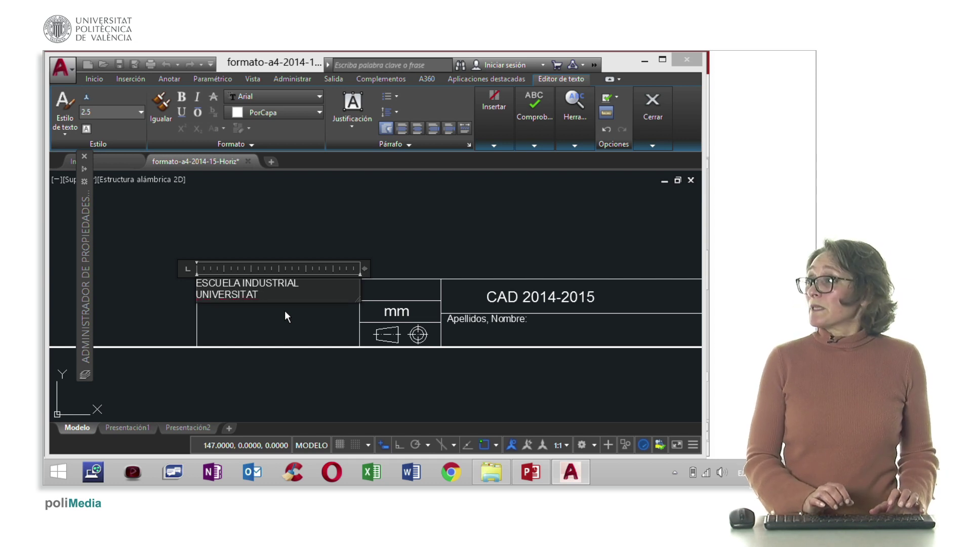
{"action": "type", "text": " POL"}
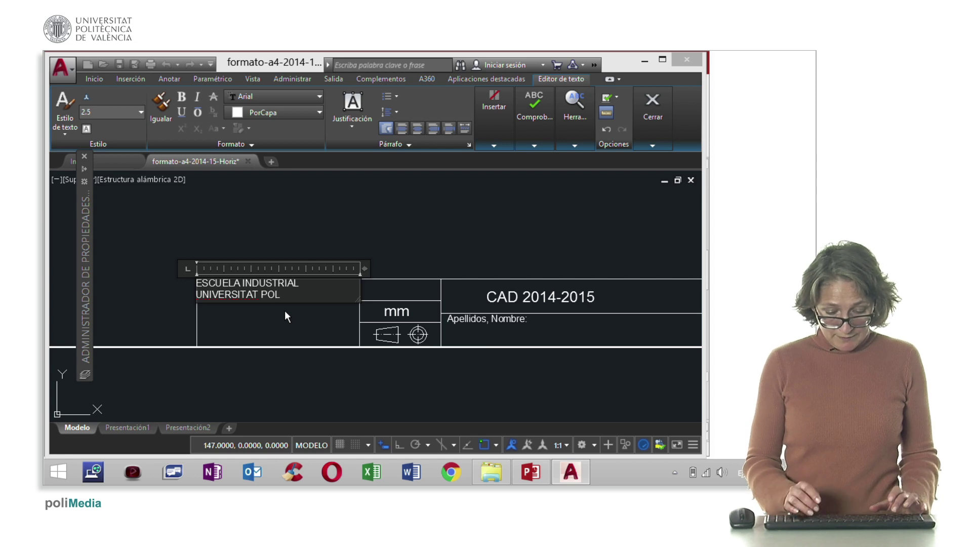
{"action": "type", "text": "E"}
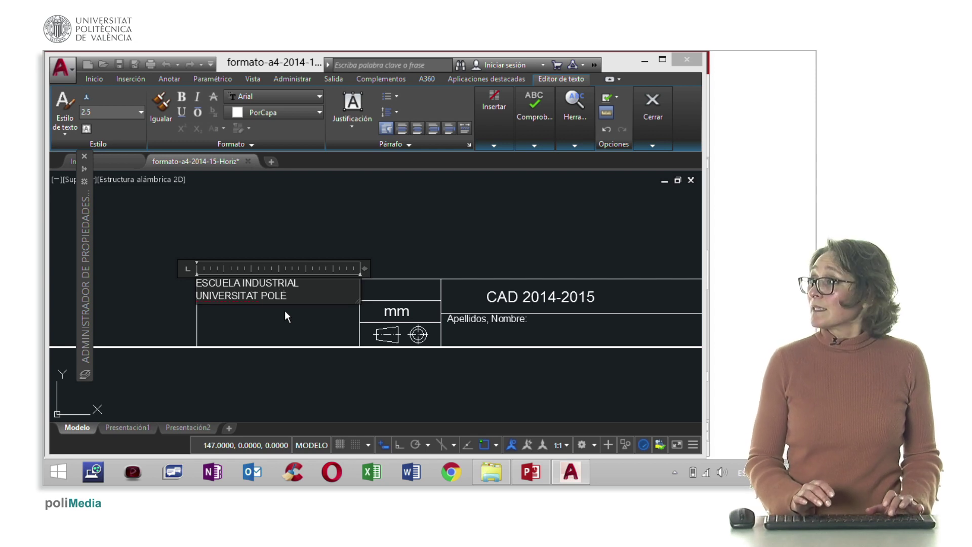
{"action": "key", "text": "BackSpace"}
{"action": "type", "text": "IT"}
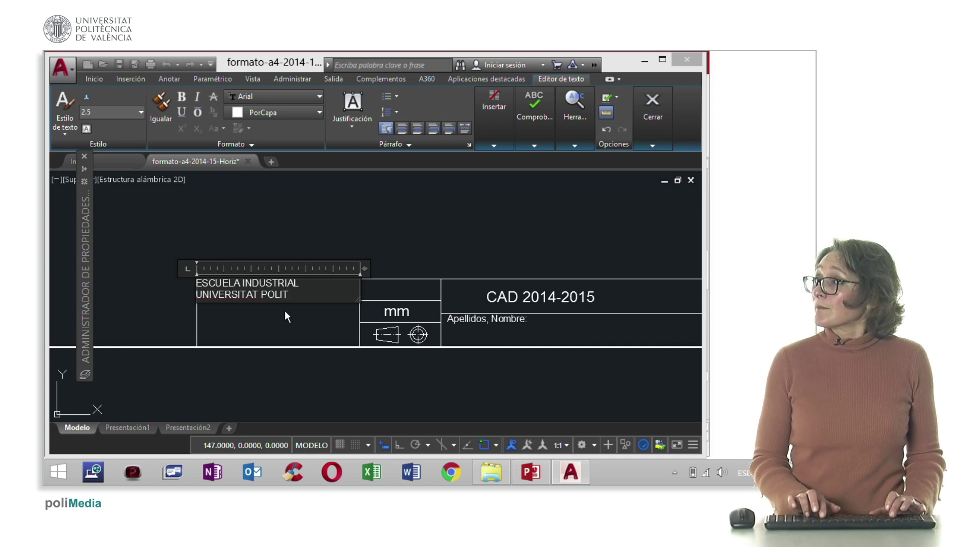
{"action": "type", "text": "É"}
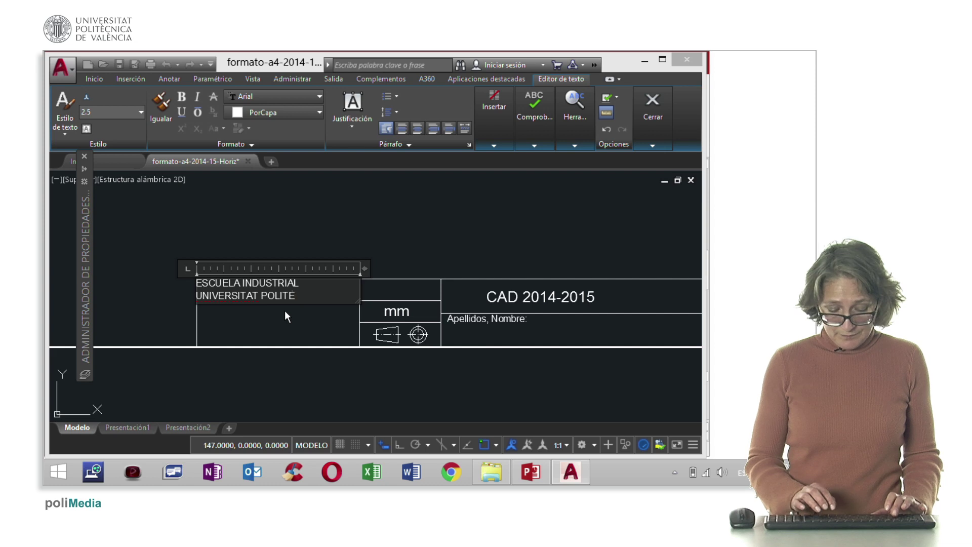
{"action": "type", "text": "CNI"}
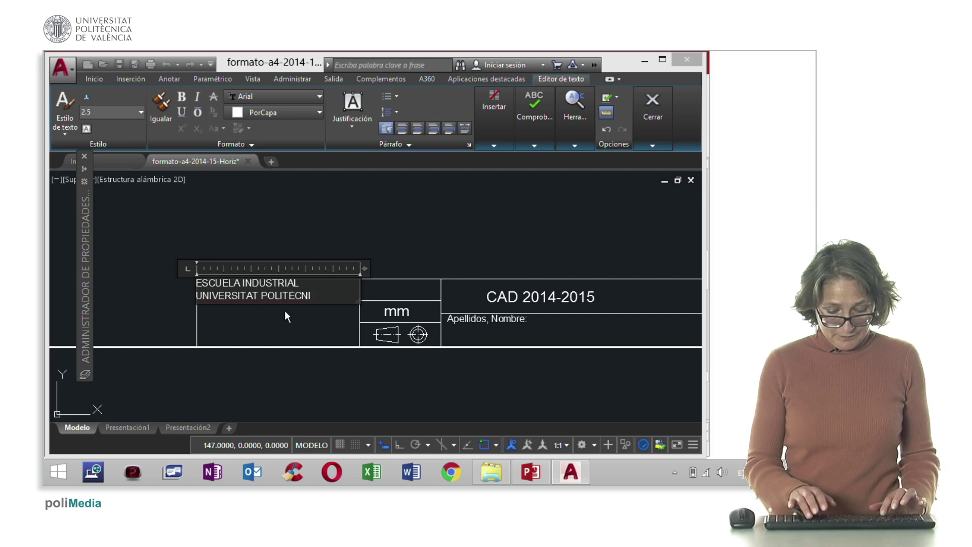
{"action": "type", "text": "CA D"}
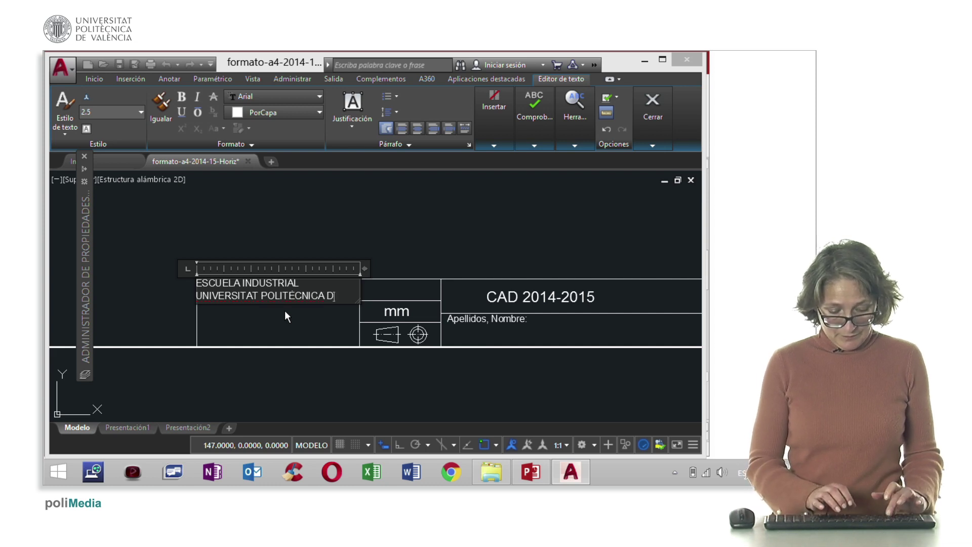
{"action": "type", "text": "E"}
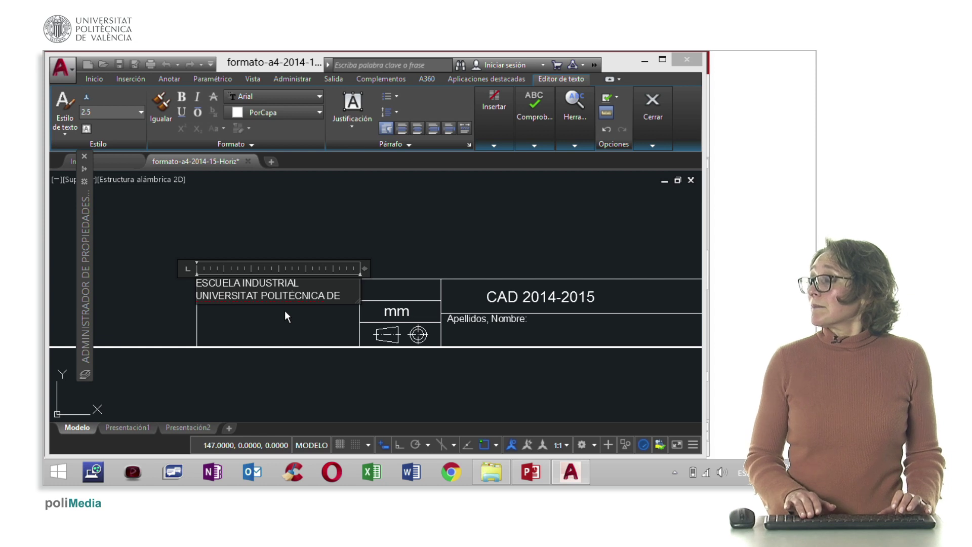
{"action": "type", "text": " VALE"}
{"action": "key", "text": "BackSpace"}
{"action": "type", "text": "ÈNCIA"}
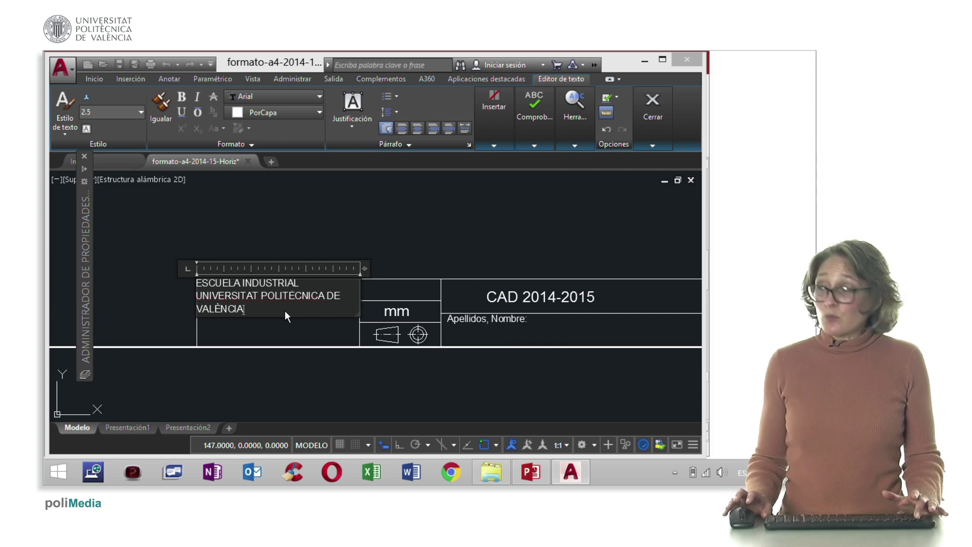
{"action": "key", "text": "Escape"}
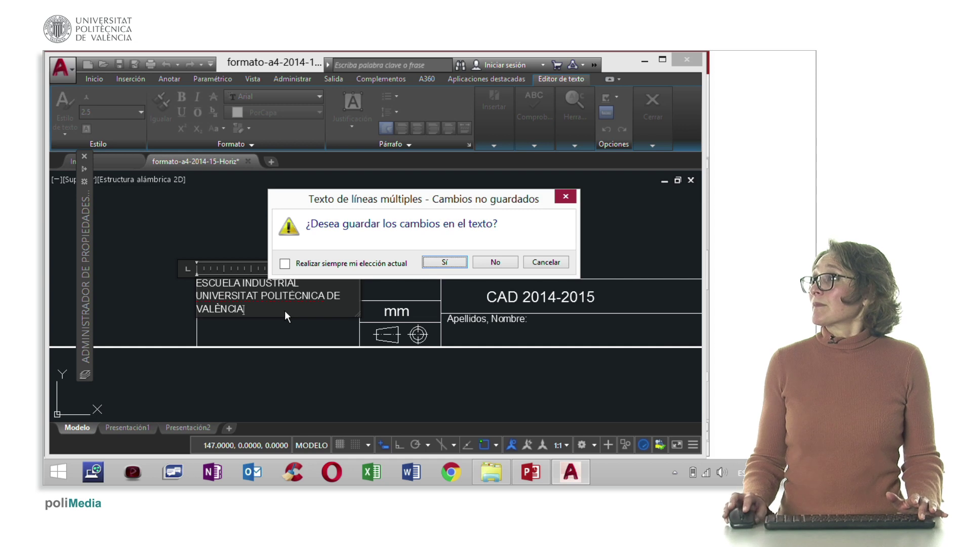
- Answer Sí to keep the text changes, then select the new school-name text
{"action": "left_click", "coordinate": [444, 263]}
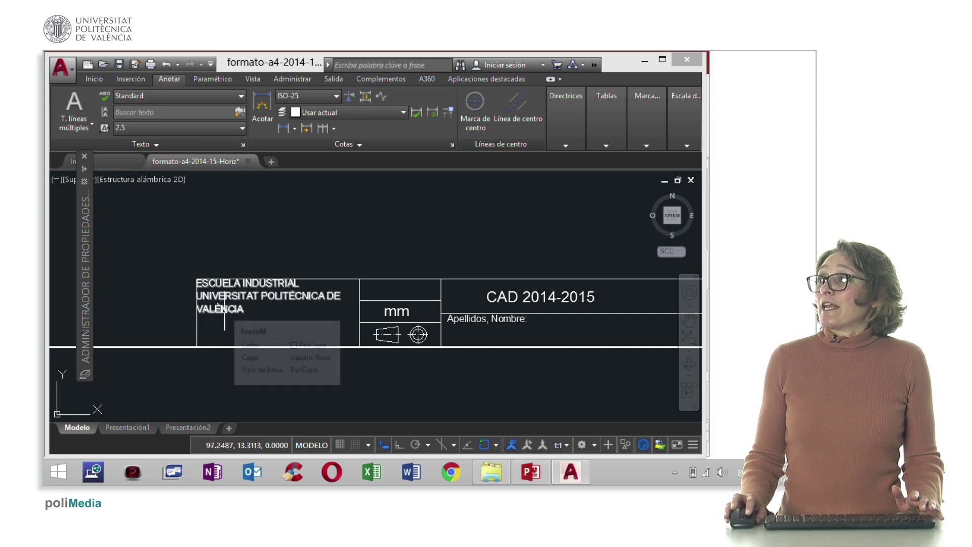
{"action": "left_click", "coordinate": [224, 309]}
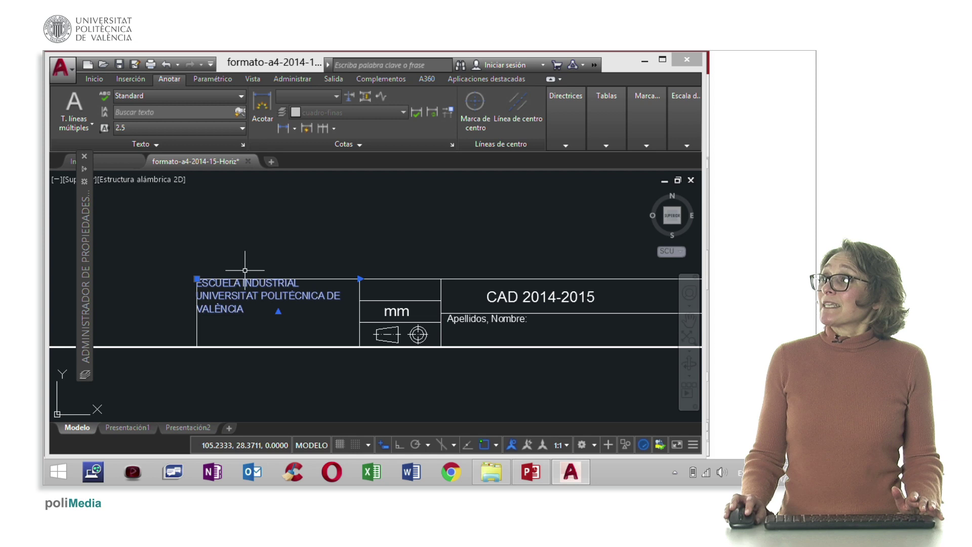
- Shift the school-name text further into the cell, then narrow and shorten its box using grips
{"action": "left_click", "coordinate": [196, 278]}
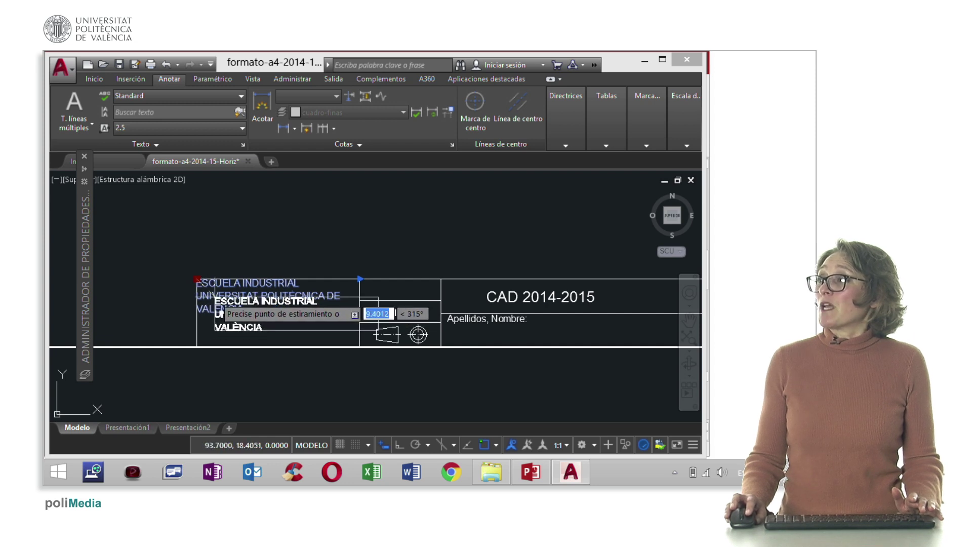
{"action": "left_click", "coordinate": [215, 299]}
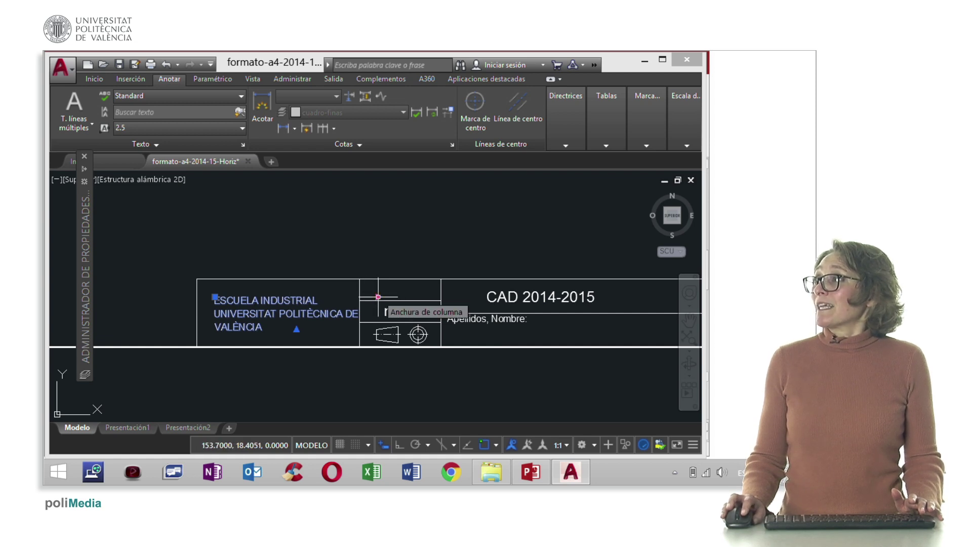
{"action": "left_click", "coordinate": [379, 297]}
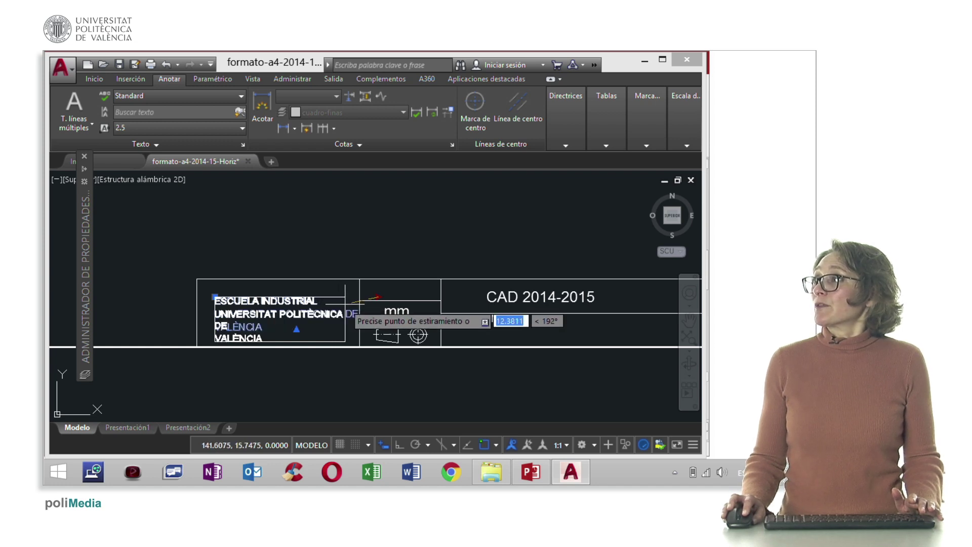
{"action": "left_click", "coordinate": [345, 302]}
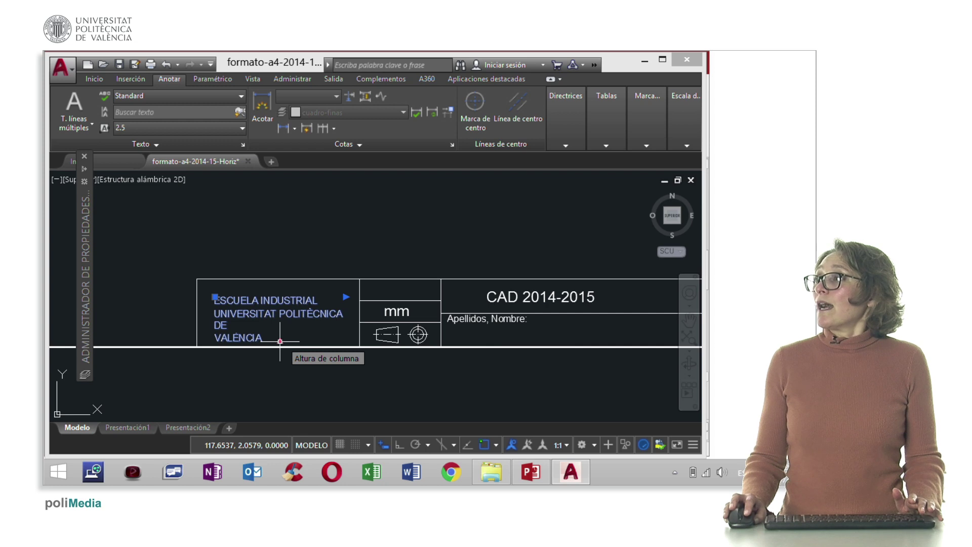
{"action": "left_click", "coordinate": [280, 341]}
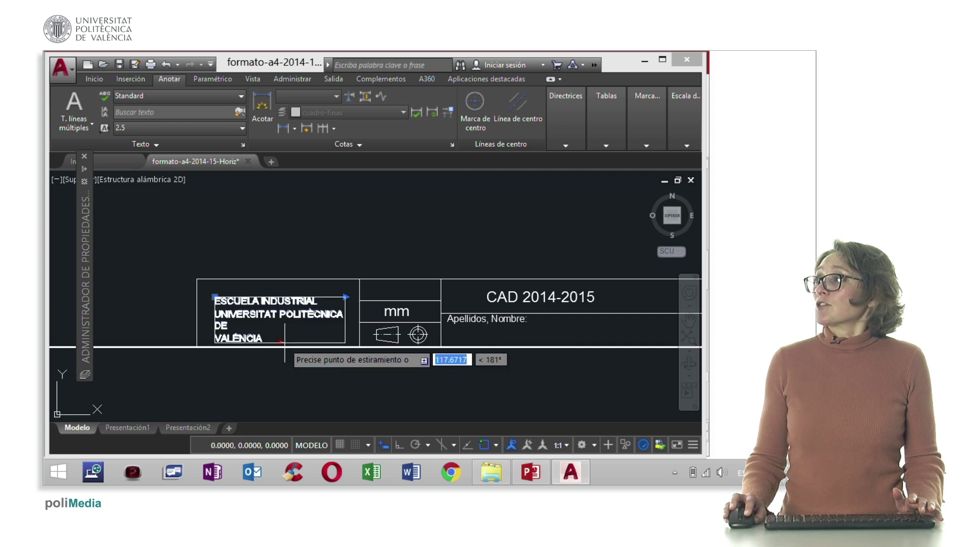
{"action": "left_click", "coordinate": [279, 341]}
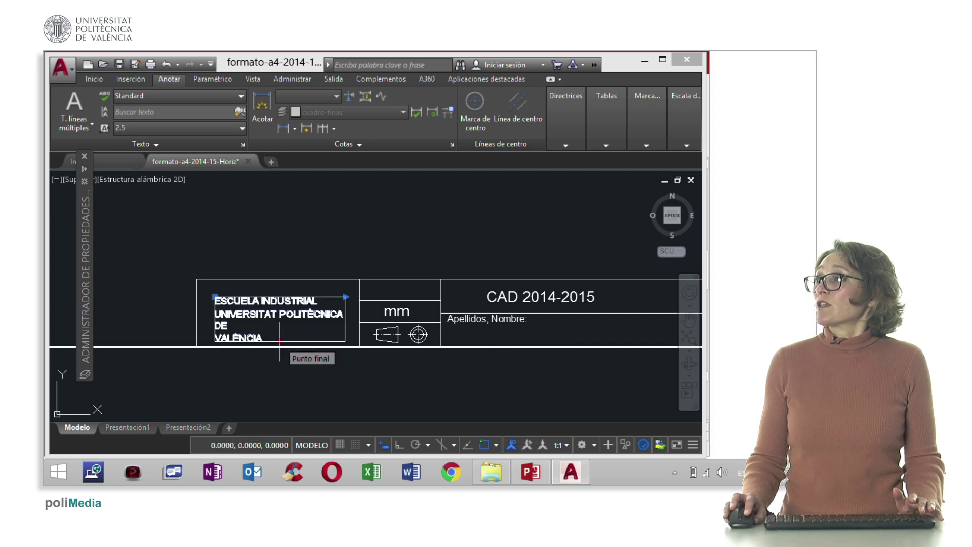
{"action": "left_click", "coordinate": [243, 347]}
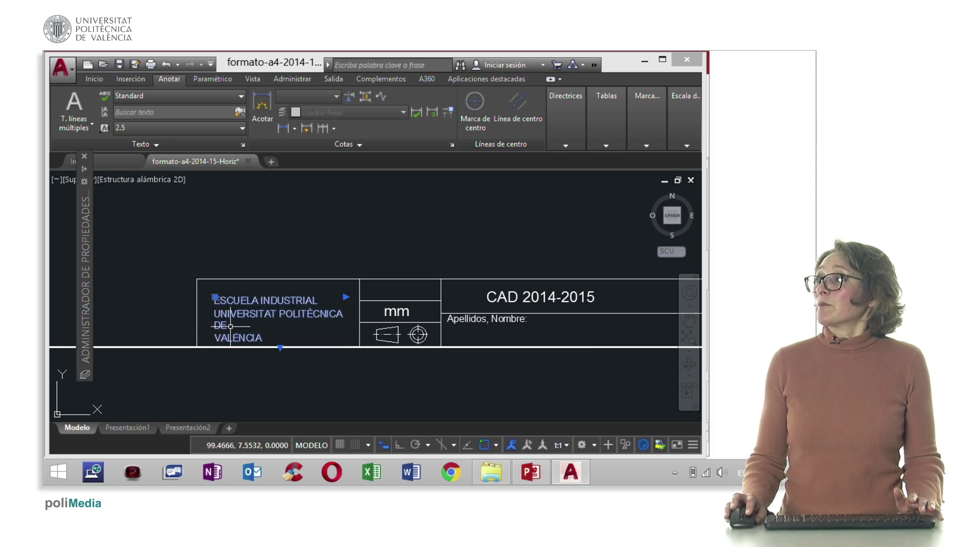
- Remove the line break between DE and VALÈNCIA so the name fits three lines
{"action": "double_click", "coordinate": [229, 330]}
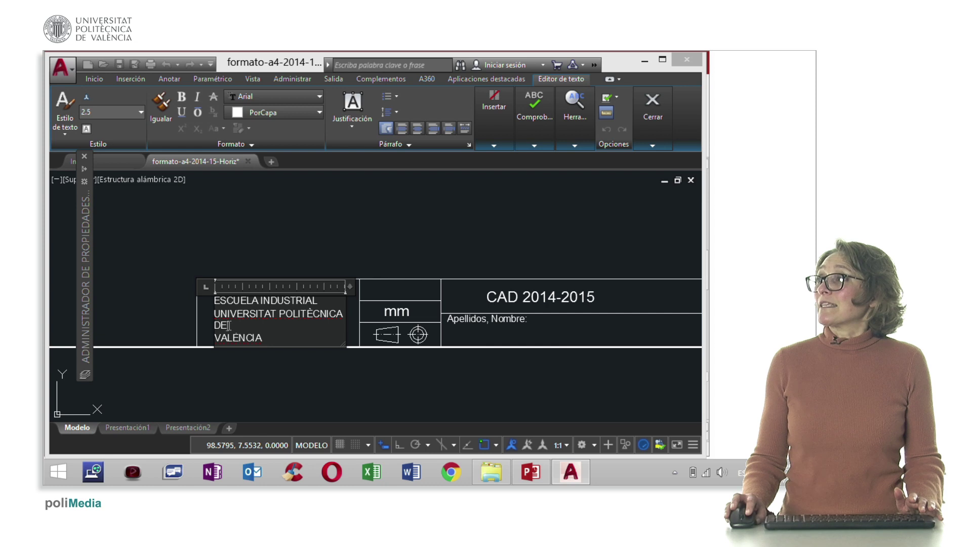
{"action": "key", "text": "Delete"}
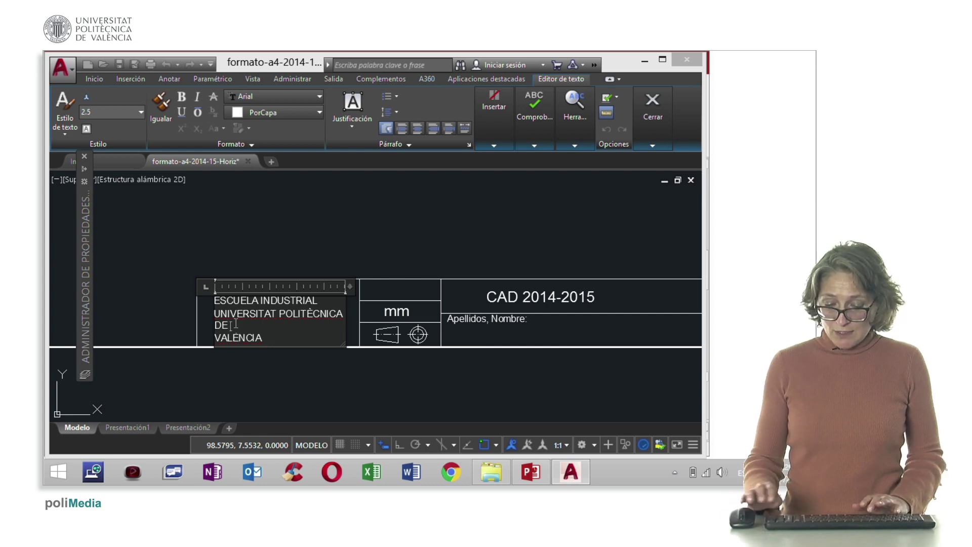
{"action": "key", "text": "Delete"}
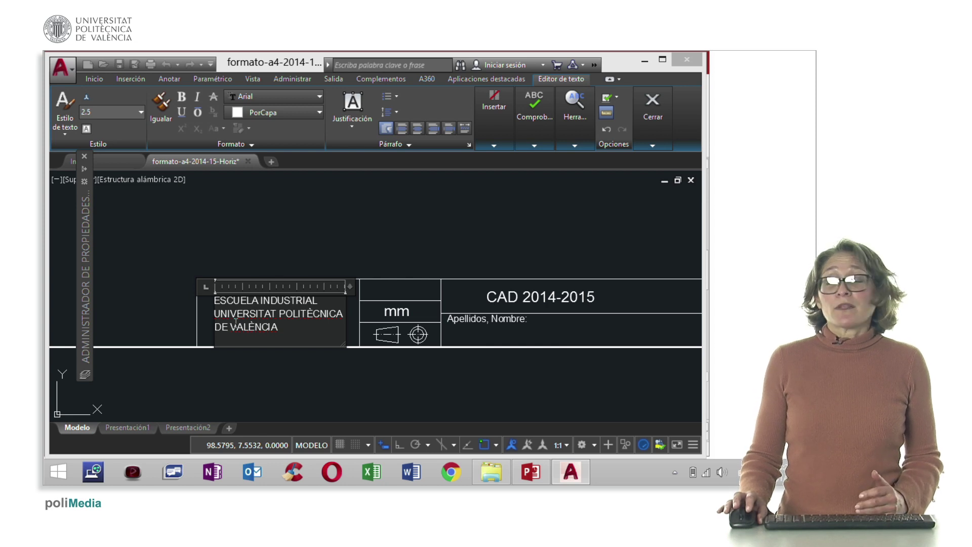
{"action": "left_click", "coordinate": [235, 324]}
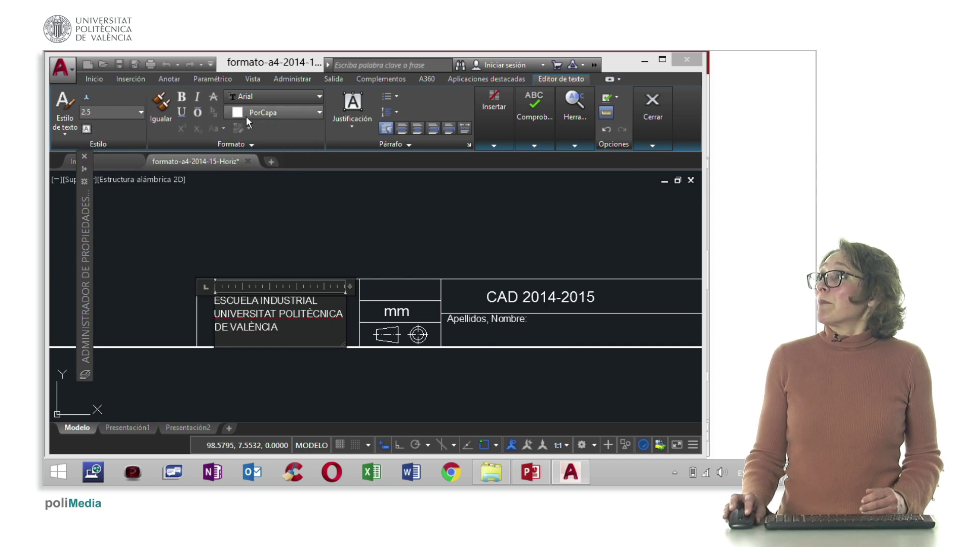
{"action": "left_click", "coordinate": [486, 118]}
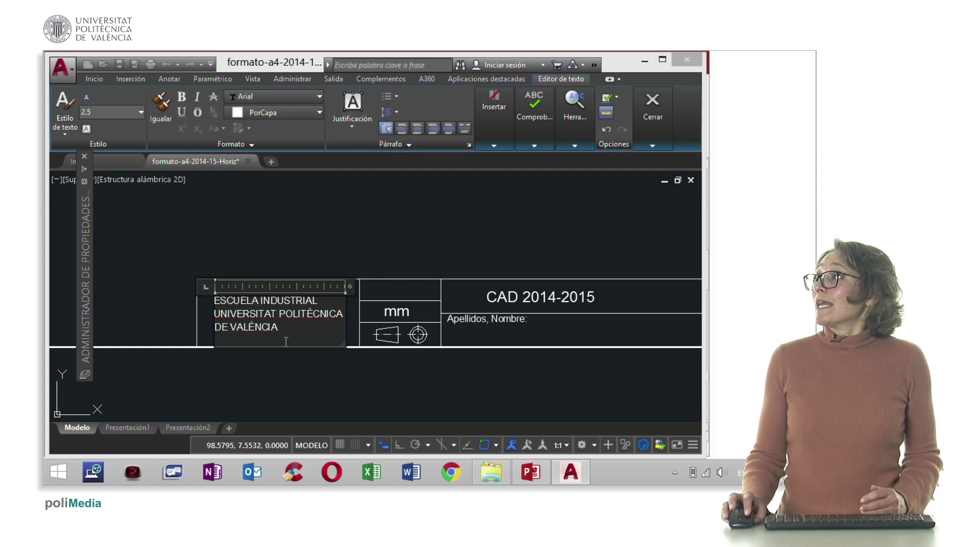
- Select all three lines and set their justification to Medio centro MC
{"action": "mouse_move", "coordinate": [292, 331]}
{"action": "left_mouse_down"}
{"action": "mouse_move", "coordinate": [261, 328]}
{"action": "mouse_move", "coordinate": [218, 304]}
{"action": "left_mouse_up"}
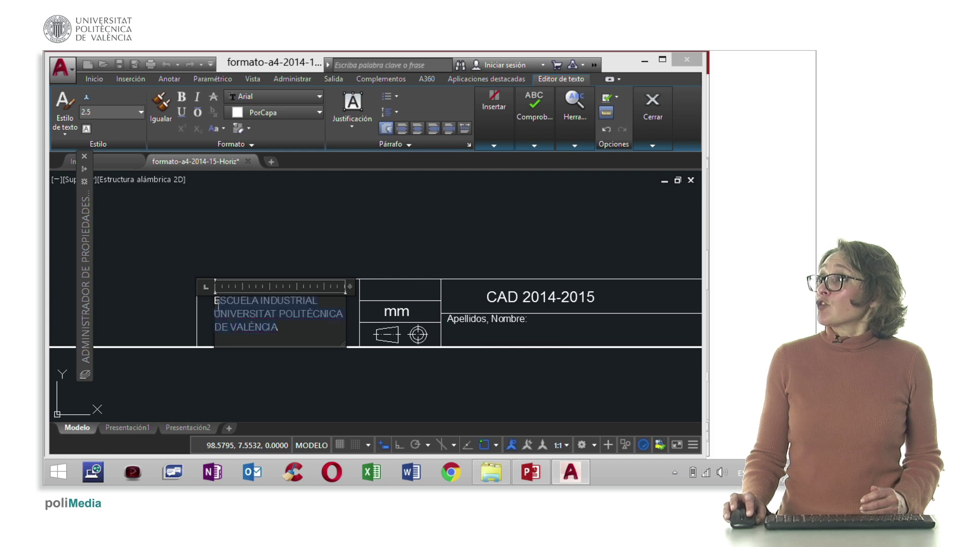
{"action": "left_click", "coordinate": [351, 128]}
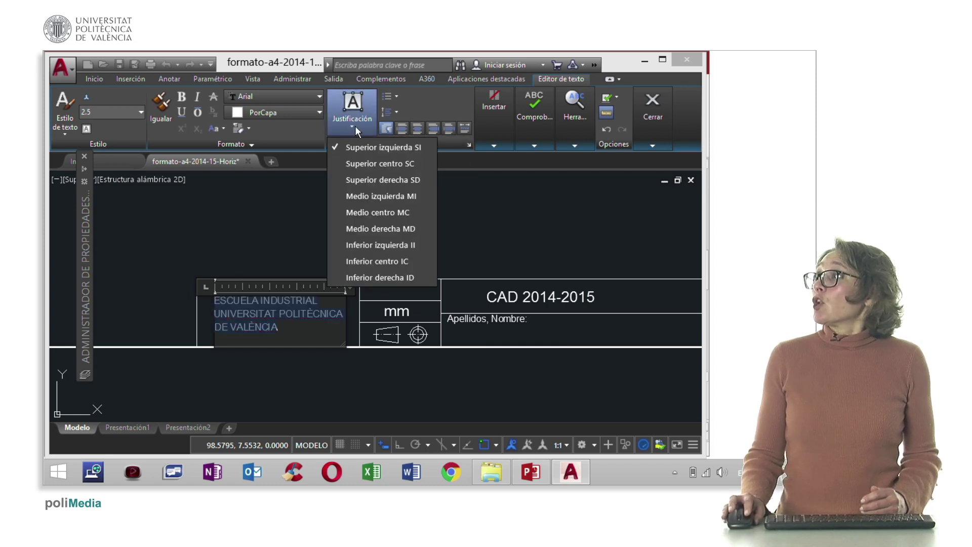
{"action": "left_click", "coordinate": [368, 212]}
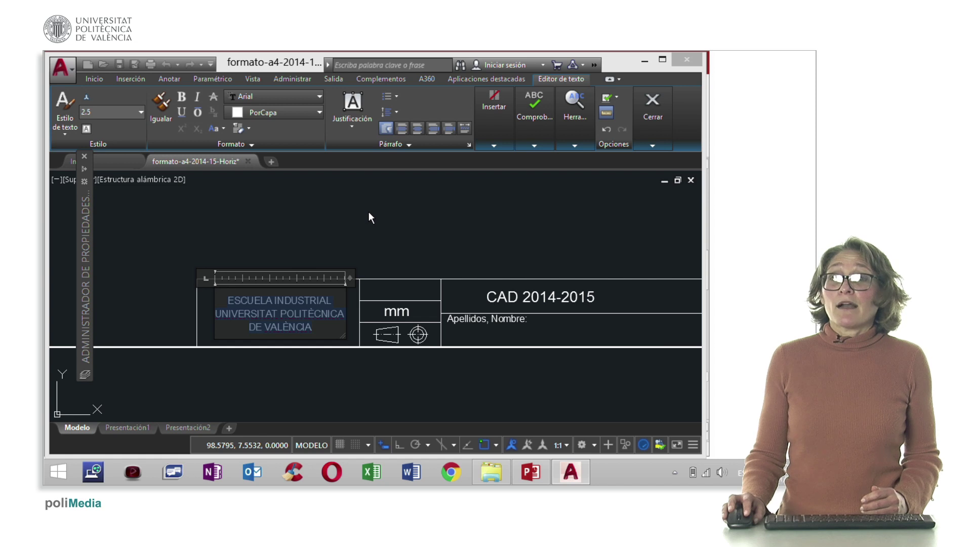
{"action": "left_click", "coordinate": [354, 127]}
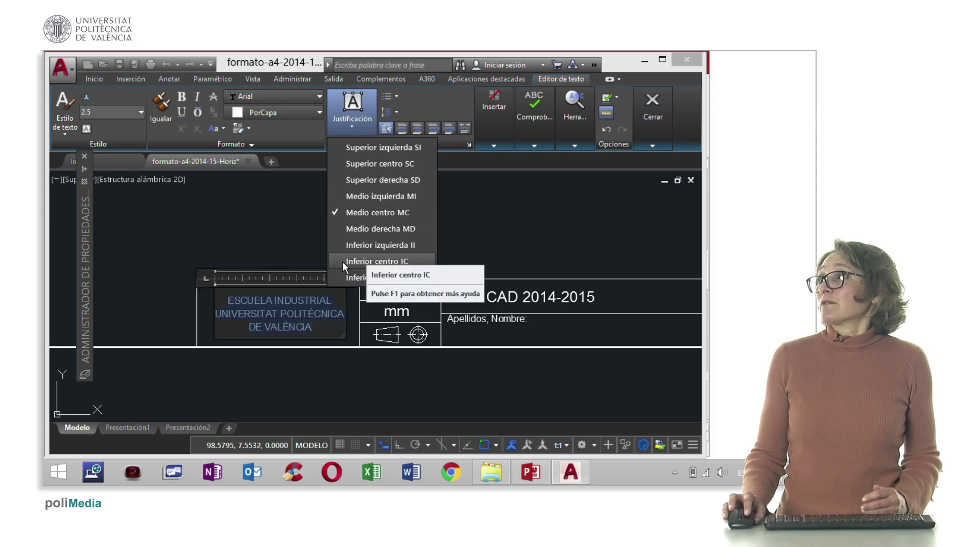
{"action": "left_click", "coordinate": [366, 213]}
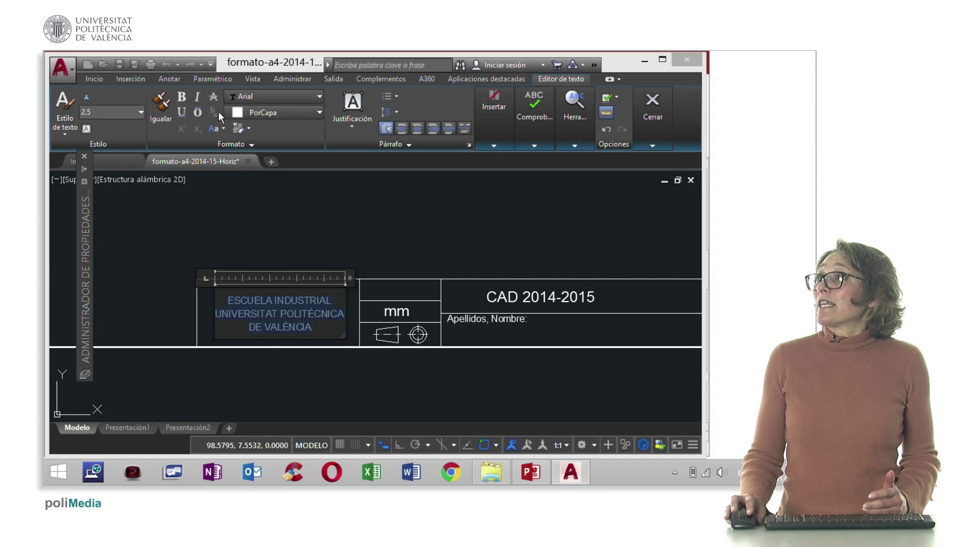
- Make the school name bold in Arial, then strip its character formatting
{"action": "left_click", "coordinate": [181, 98]}
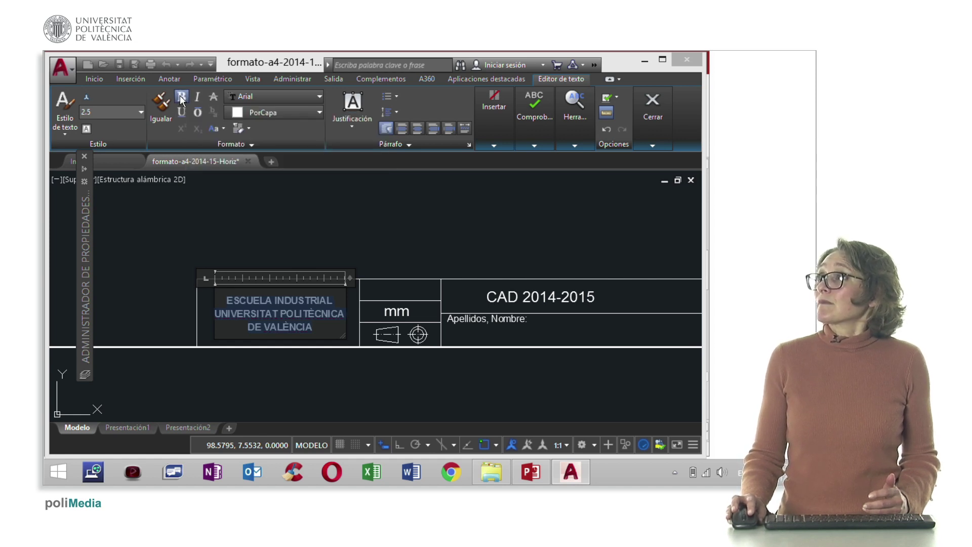
{"action": "left_click", "coordinate": [293, 96]}
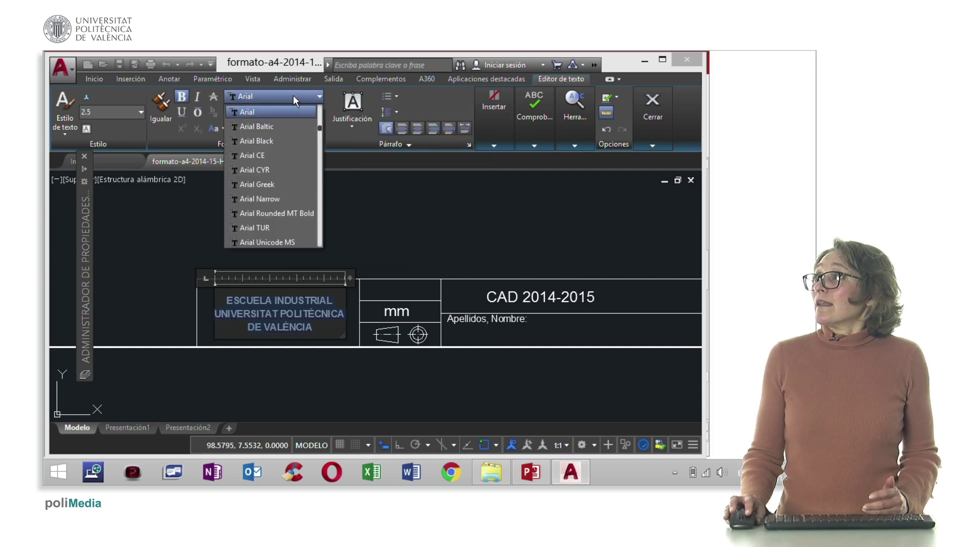
{"action": "left_click", "coordinate": [293, 96]}
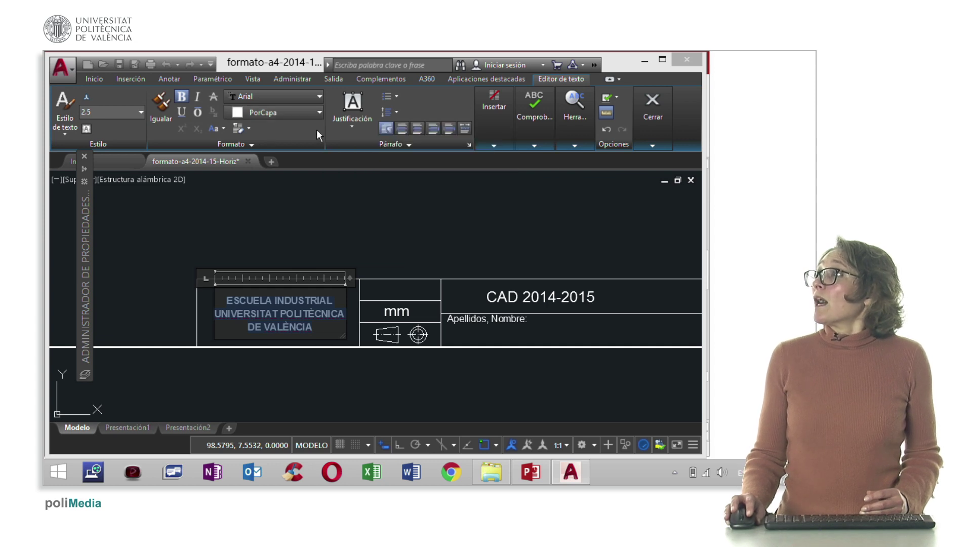
{"action": "left_click", "coordinate": [247, 129]}
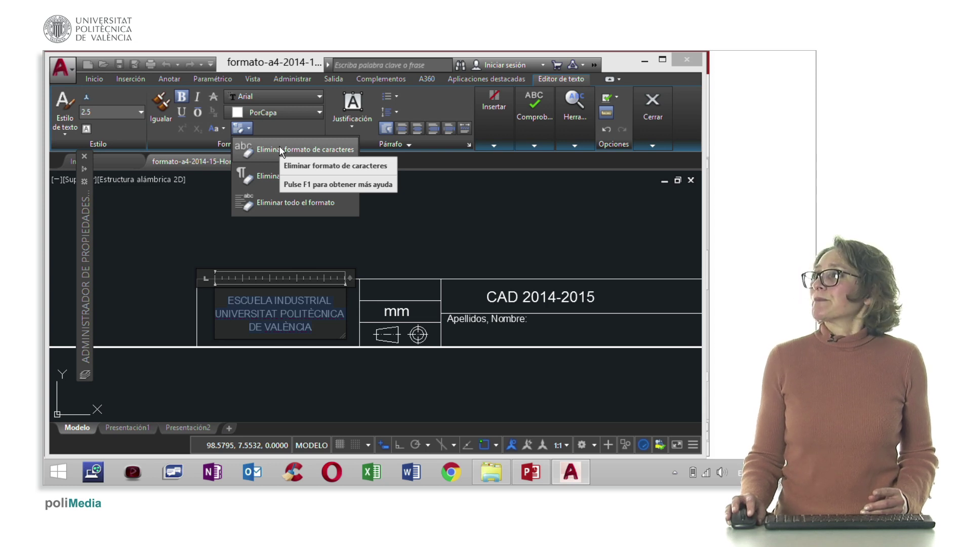
{"action": "left_click", "coordinate": [279, 150]}
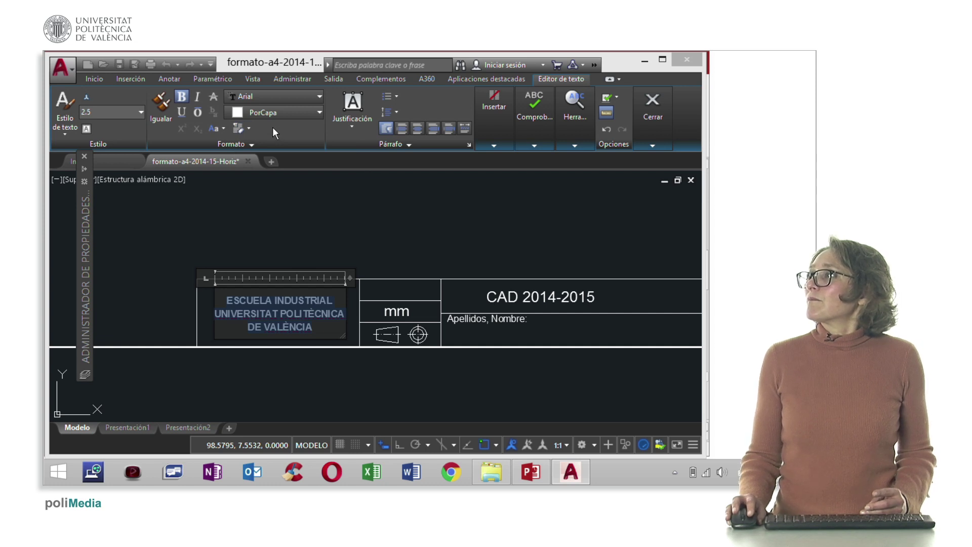
- Close the text editor, recheck the school-name mtext, close it again, and switch to PowerPoint
{"action": "left_click", "coordinate": [241, 232]}
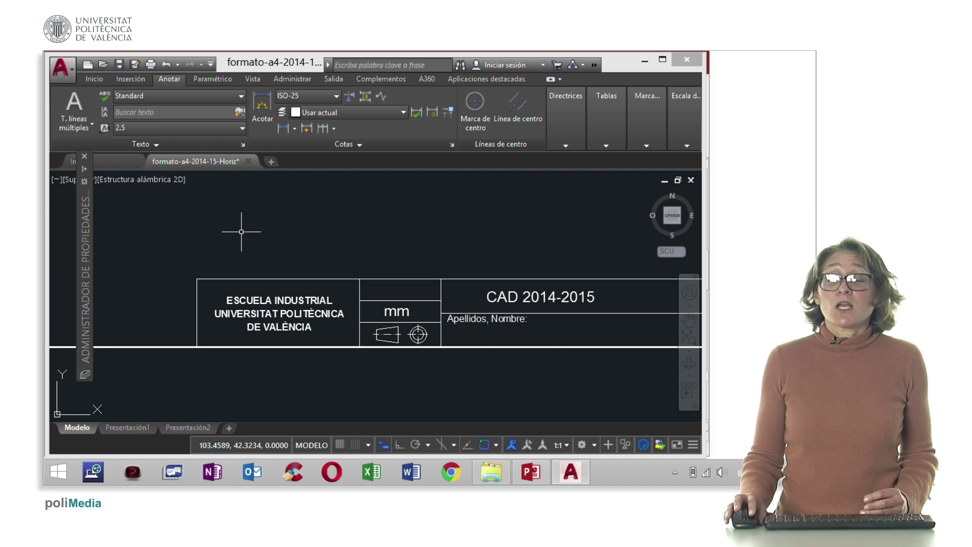
{"action": "double_click", "coordinate": [264, 315]}
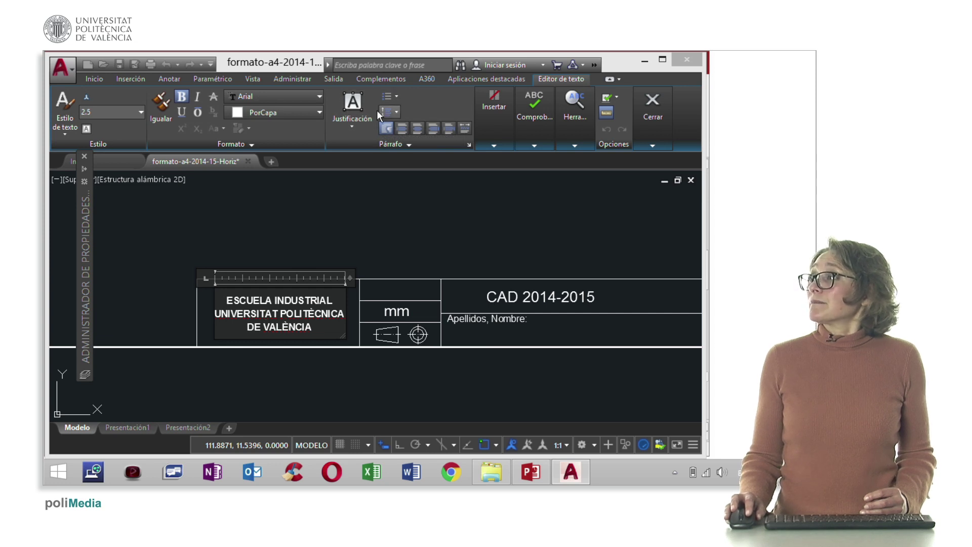
{"action": "left_click", "coordinate": [267, 238]}
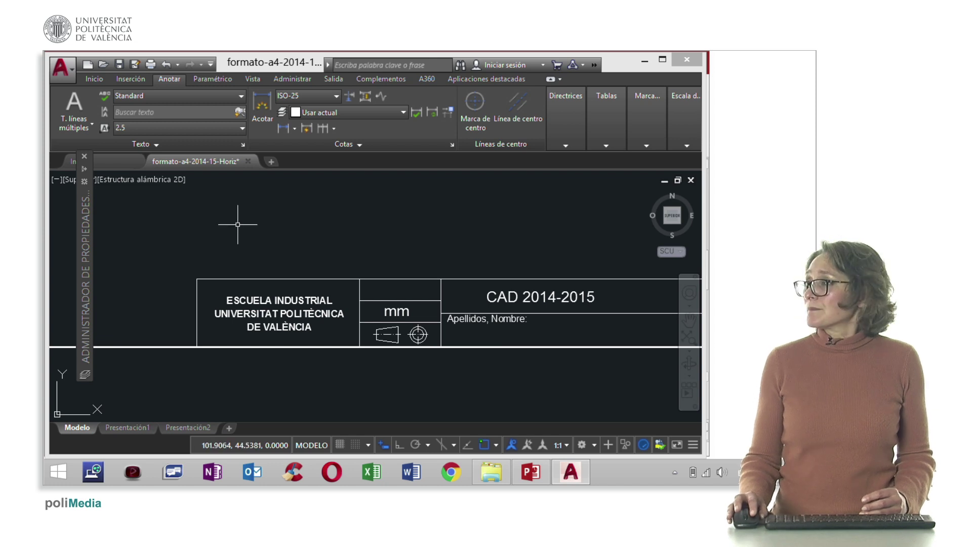
{"action": "left_click", "coordinate": [534, 475]}
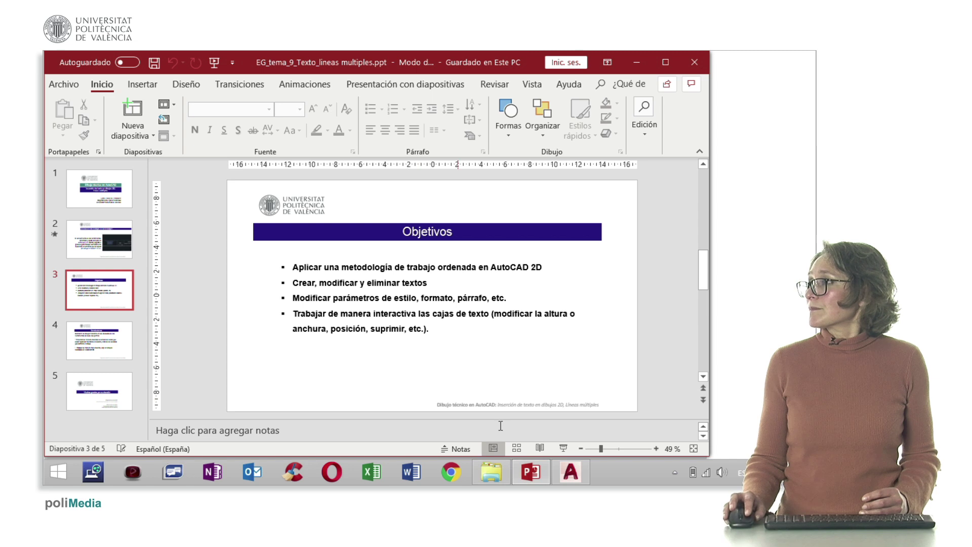
- Start the full-screen slide show from the Objetivos slide
{"action": "left_click", "coordinate": [562, 448]}
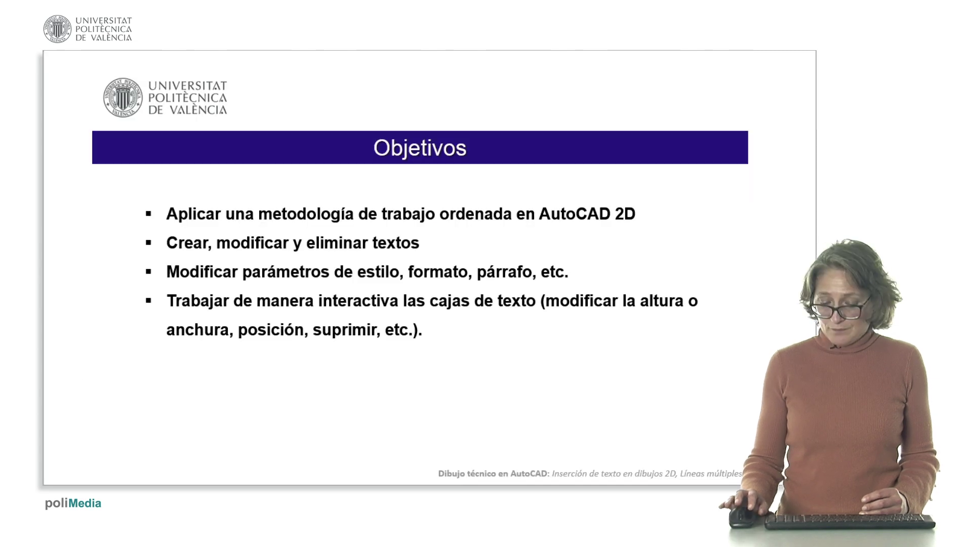